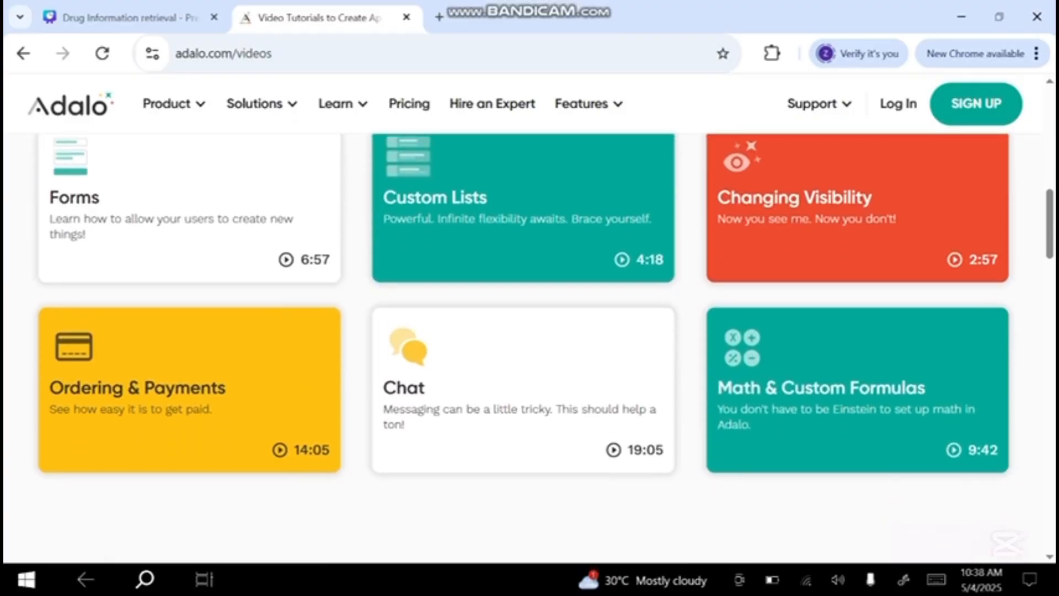
# Open the free account sign-up form from the Adalo video tutorials page.
pyautogui.scroll(-10, 530, 331)
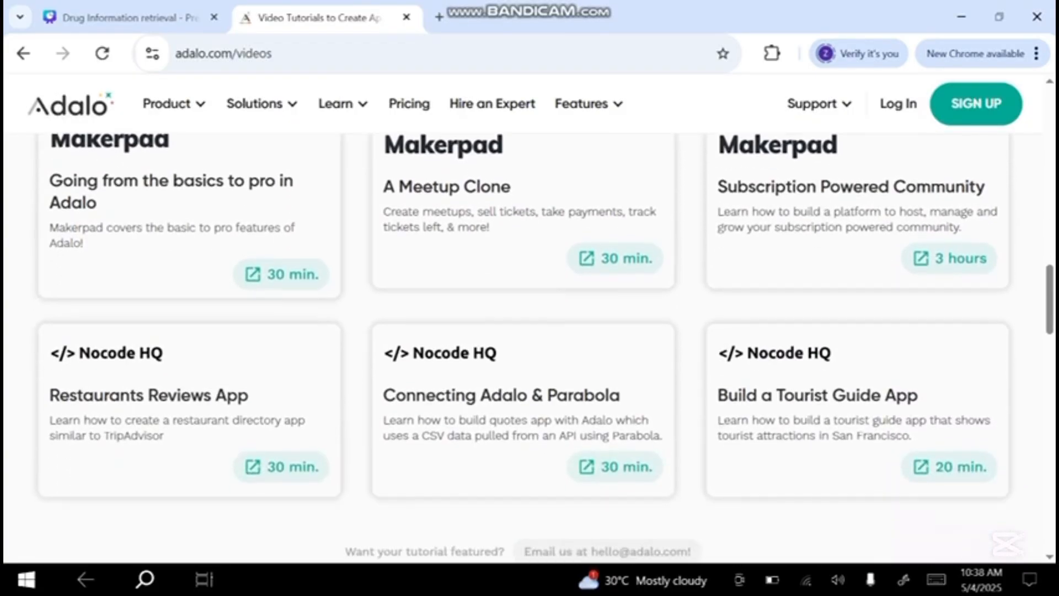
pyautogui.scroll(-10, 529, 331)
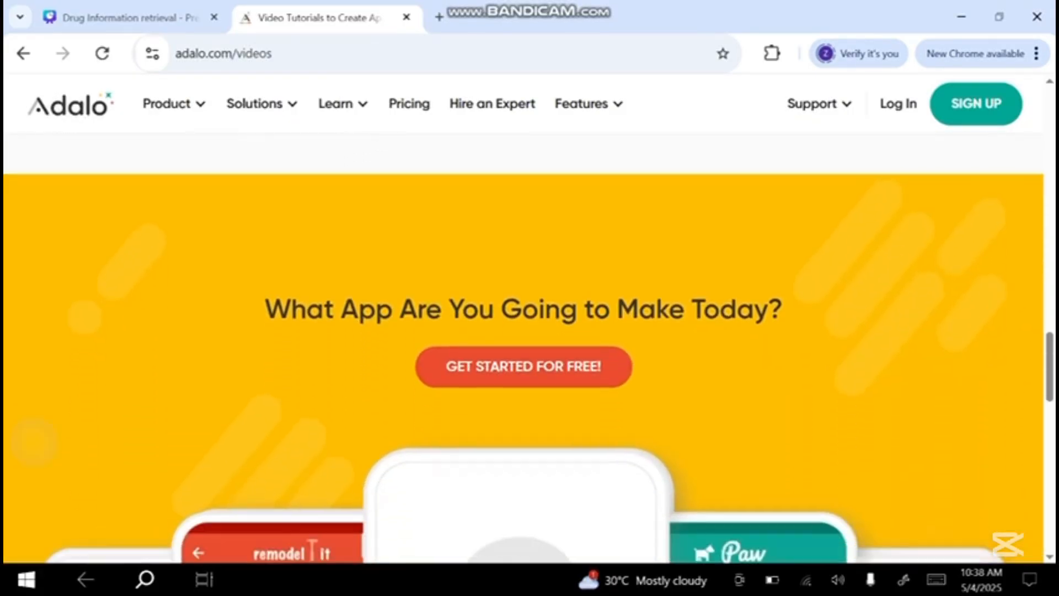
pyautogui.scroll(-3, 530, 347)
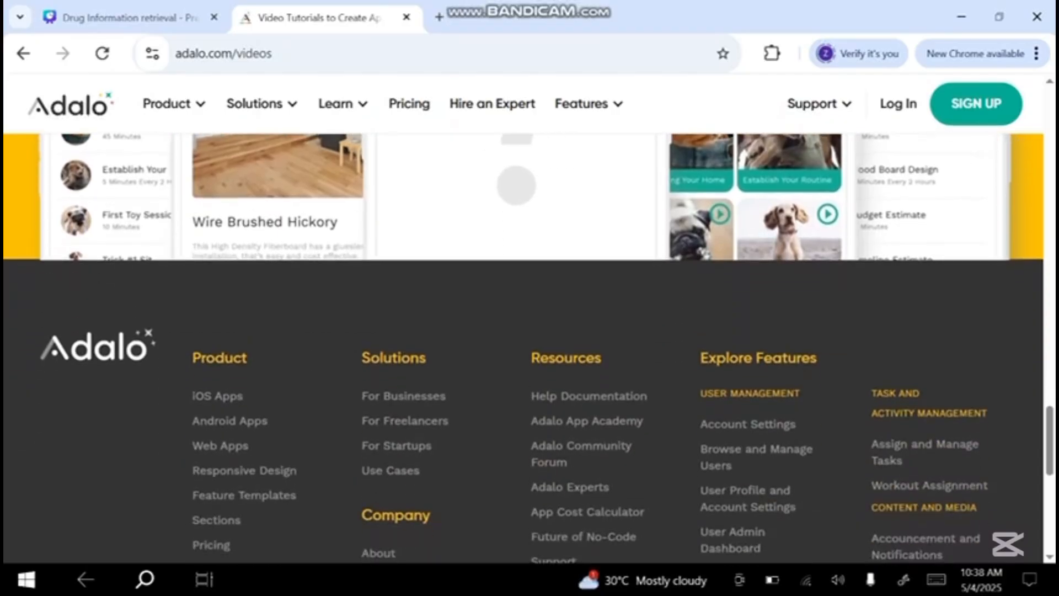
pyautogui.scroll(20, 530, 348)
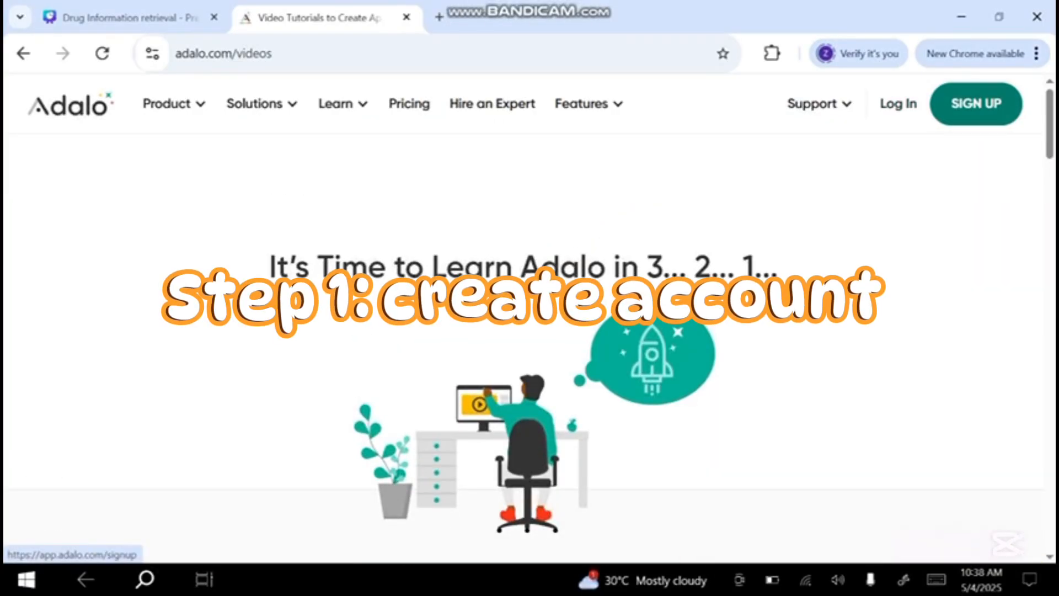
pyautogui.click(976, 104)
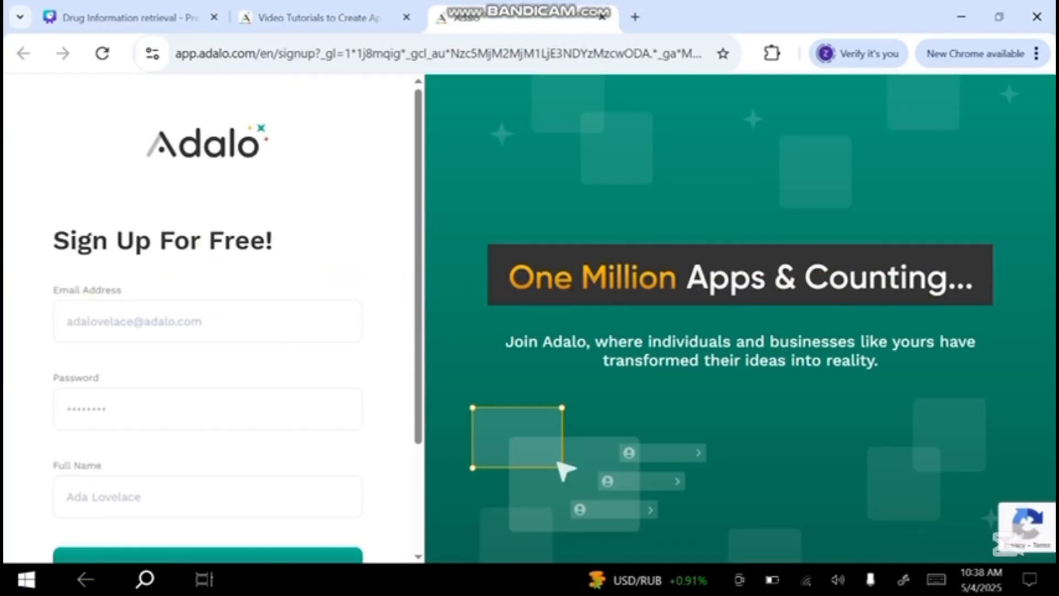
pyautogui.scroll(-3, 209, 320)
pyautogui.scroll(2, 295, 479)
pyautogui.scroll(-2, 295, 480)
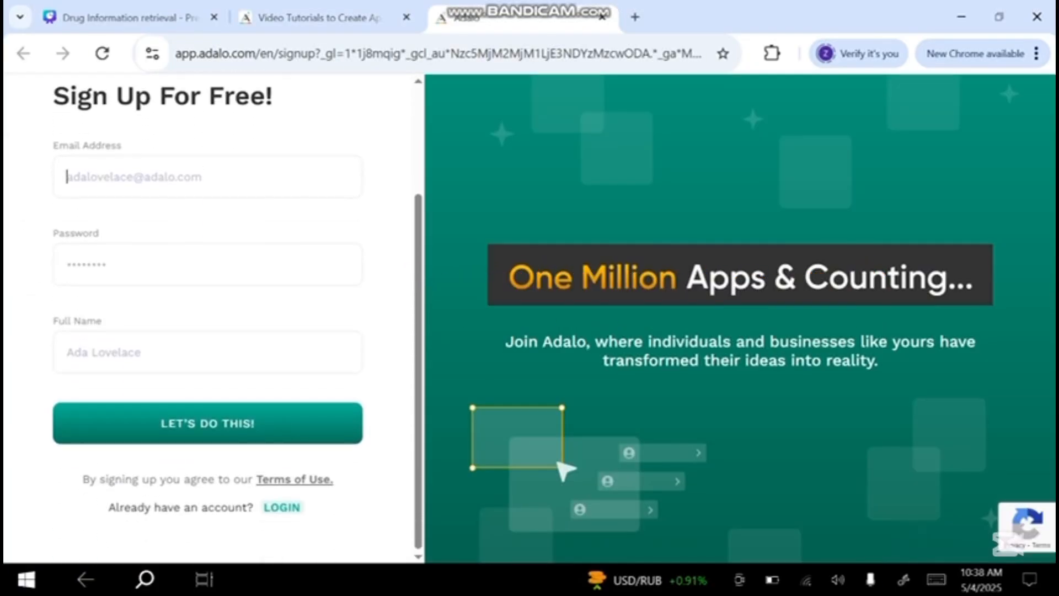
# View the login page for existing accounts and return to the sign-up form.
pyautogui.click(281, 507)
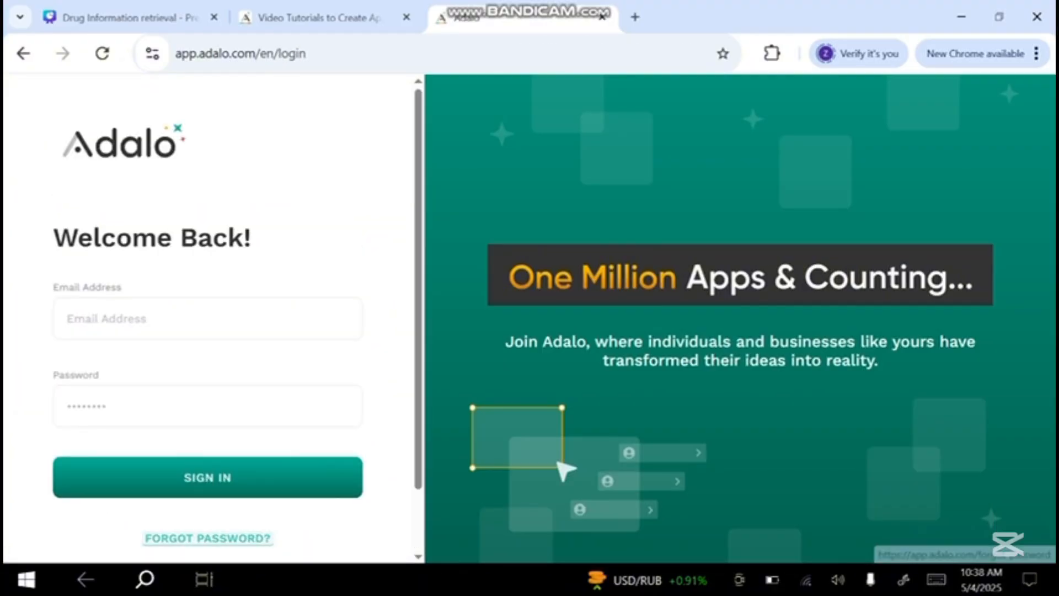
pyautogui.scroll(-2, 209, 317)
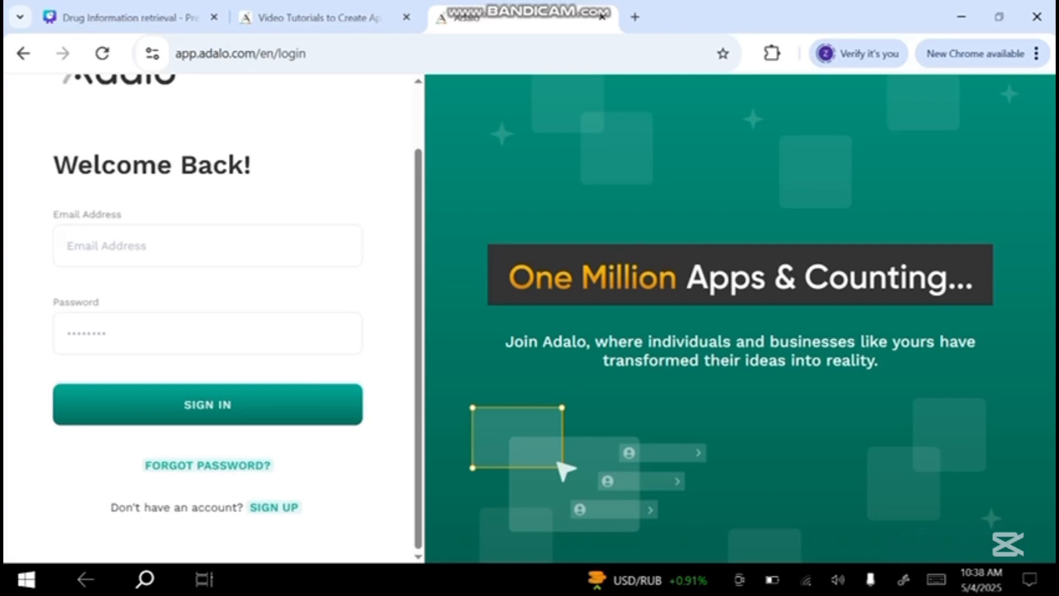
pyautogui.click(274, 507)
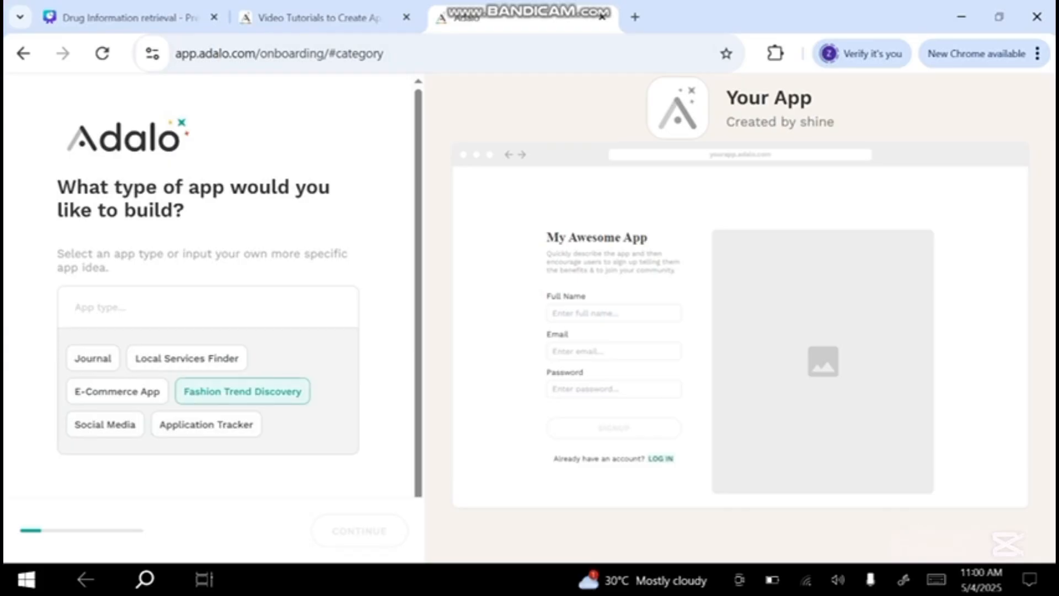
# Complete the onboarding for a Fashion Trend Discovery app with sample data, viewed on mobile devices.
pyautogui.click(242, 391)
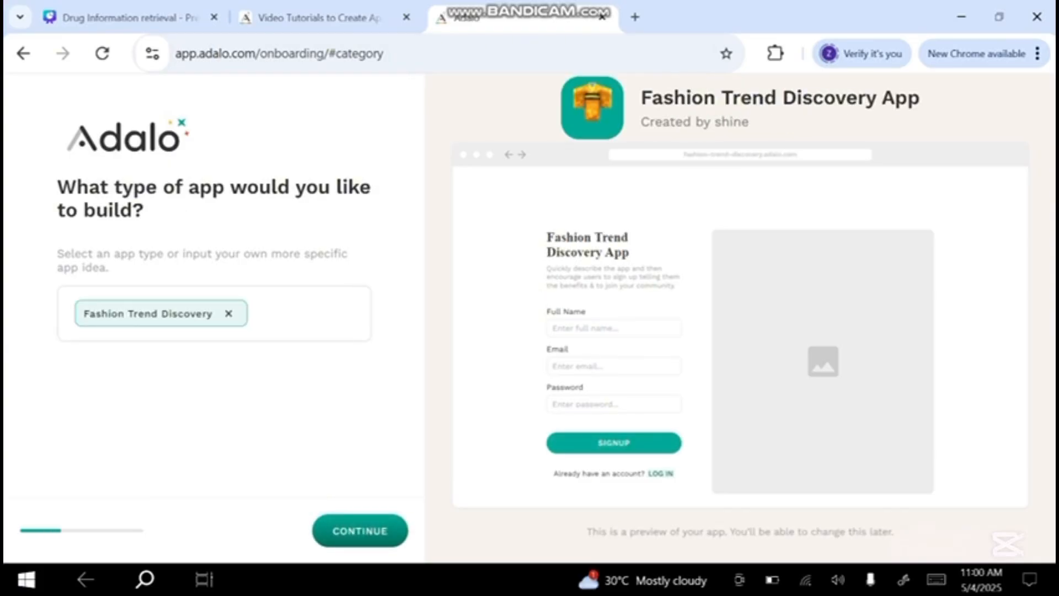
pyautogui.click(360, 530)
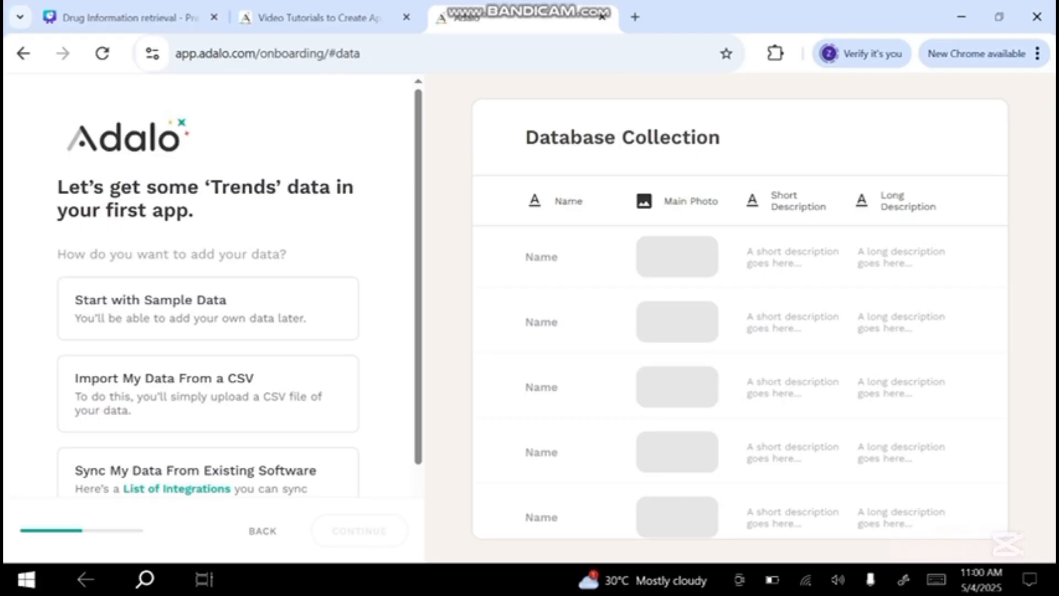
pyautogui.scroll(-3, 209, 309)
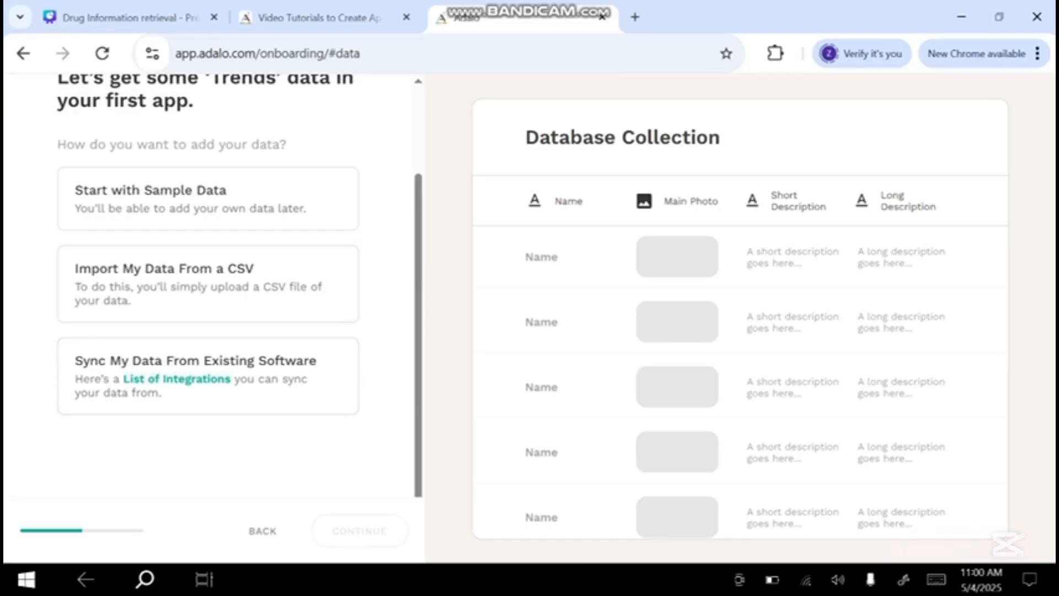
pyautogui.click(208, 199)
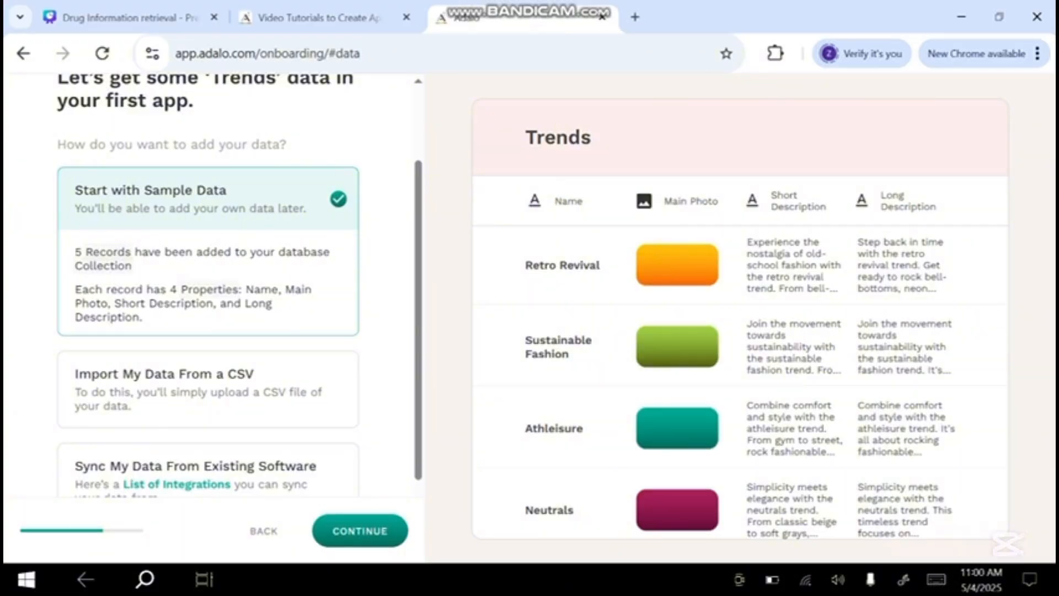
pyautogui.click(360, 531)
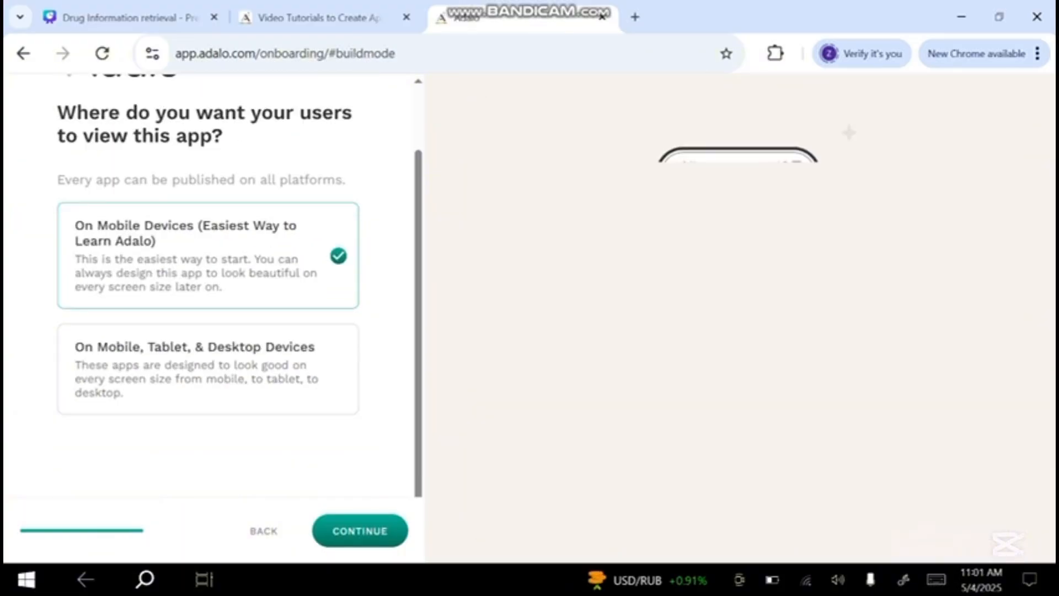
pyautogui.click(360, 531)
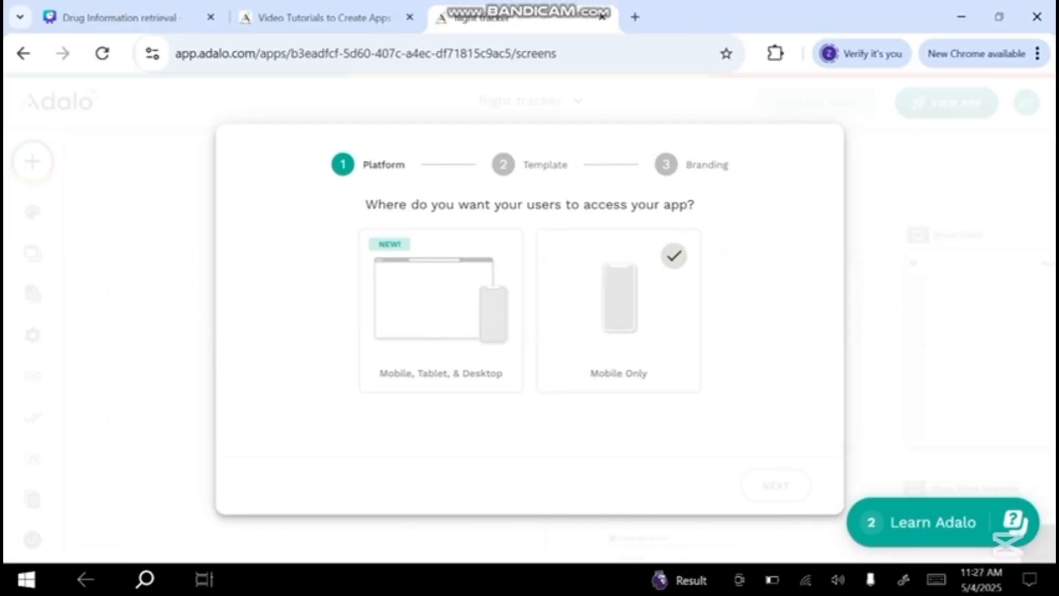
# Select the Mobile Only platform and the OASIS café template for a new app.
pyautogui.click(619, 310)
pyautogui.click(776, 485)
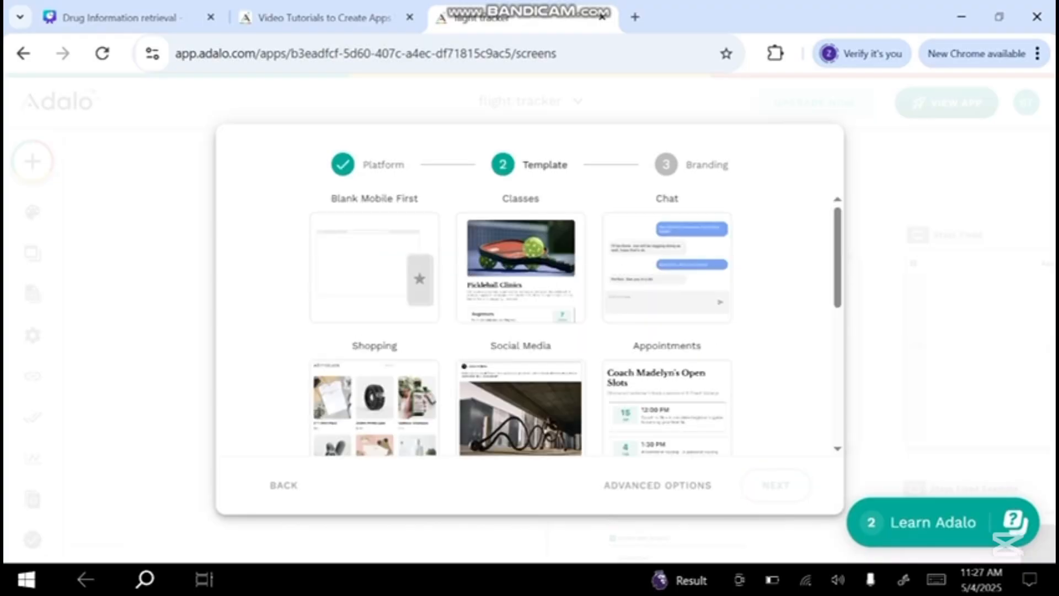
pyautogui.scroll(-8, 717, 317)
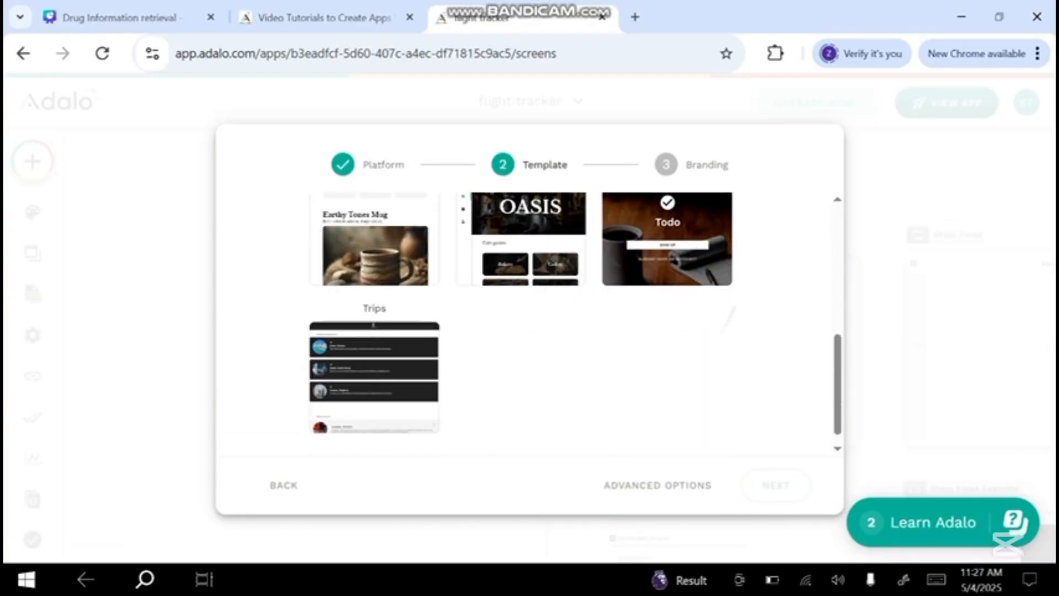
pyautogui.scroll(3, 717, 317)
pyautogui.scroll(2, 667, 381)
pyautogui.scroll(-6, 667, 381)
pyautogui.scroll(4, 667, 381)
pyautogui.scroll(3, 706, 386)
pyautogui.scroll(-3, 668, 380)
pyautogui.click(521, 405)
pyautogui.scroll(-2, 667, 380)
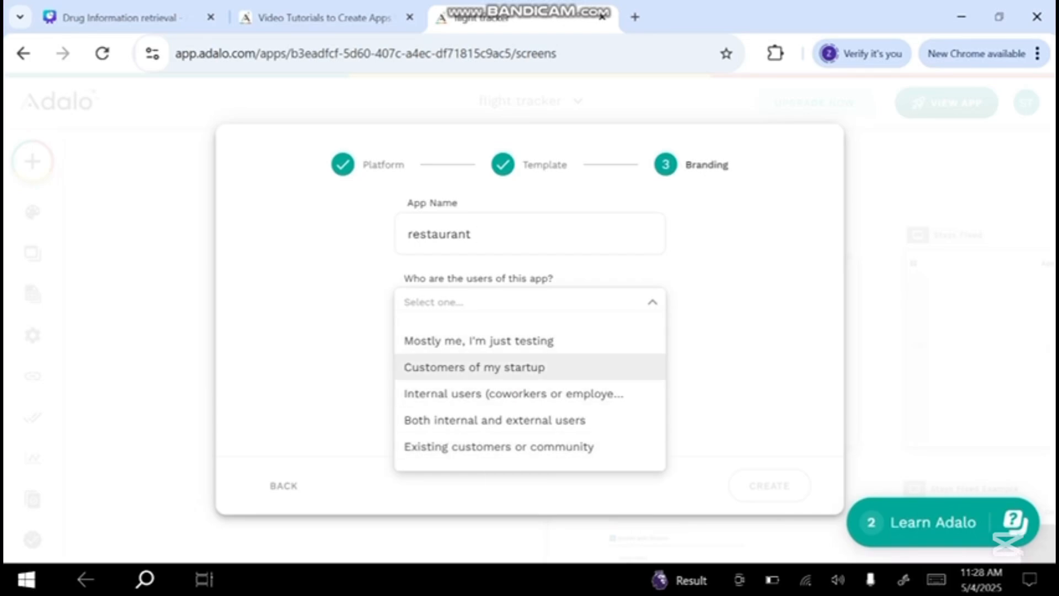
# Create the restaurant app with "Mostly me, I'm just testing" as its users and #ff0ed8 as the secondary color.
pyautogui.click(496, 341)
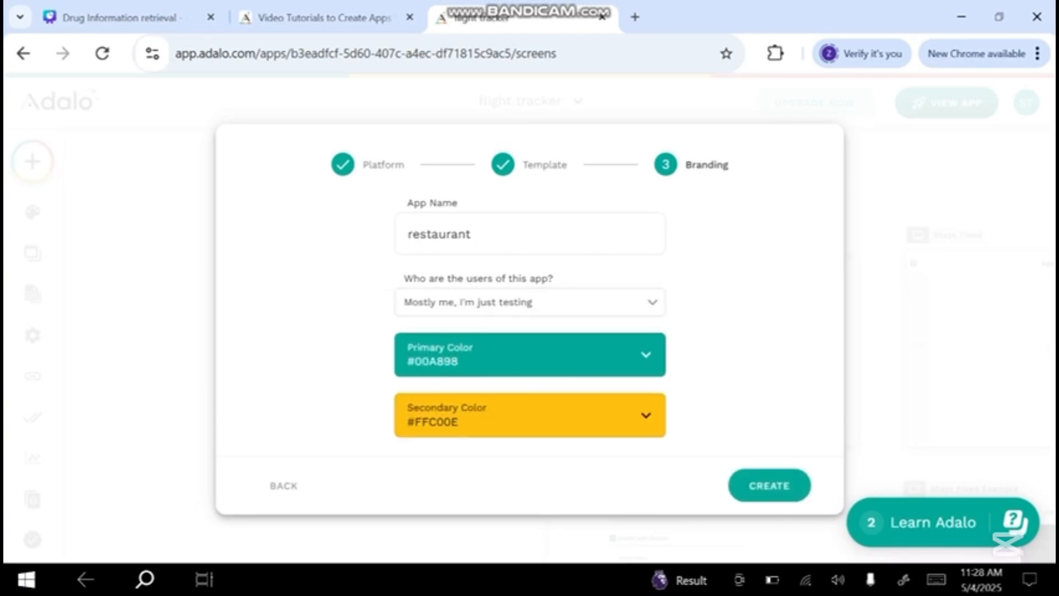
pyautogui.click(646, 415)
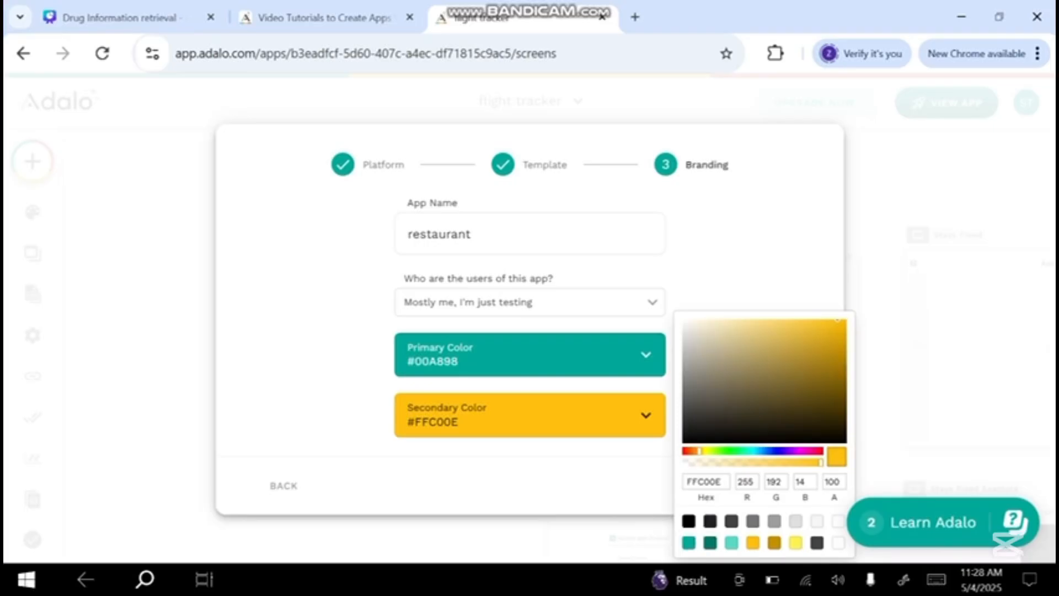
pyautogui.click(803, 452)
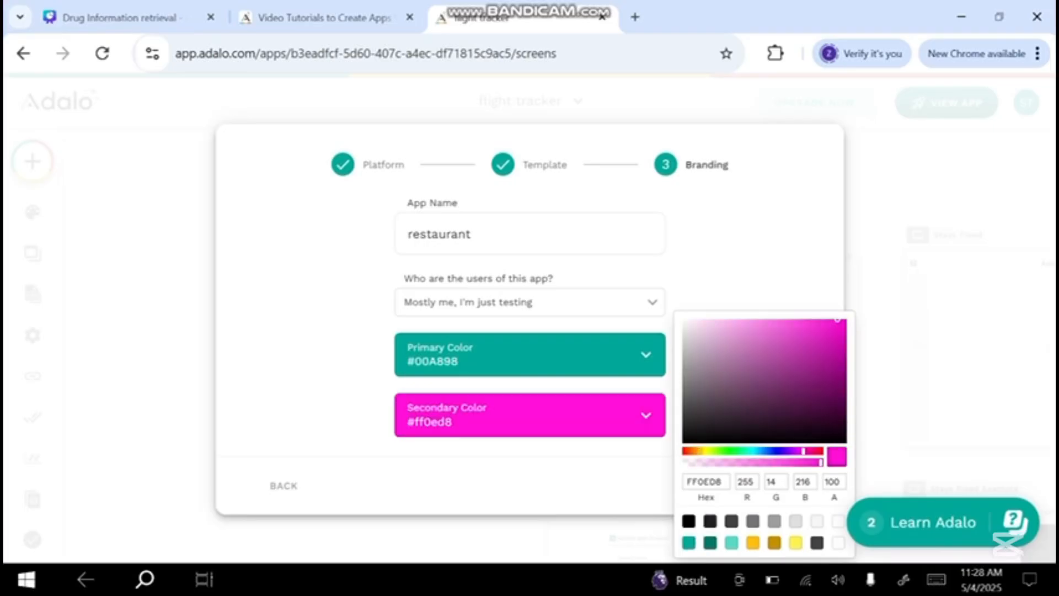
pyautogui.press('Escape')
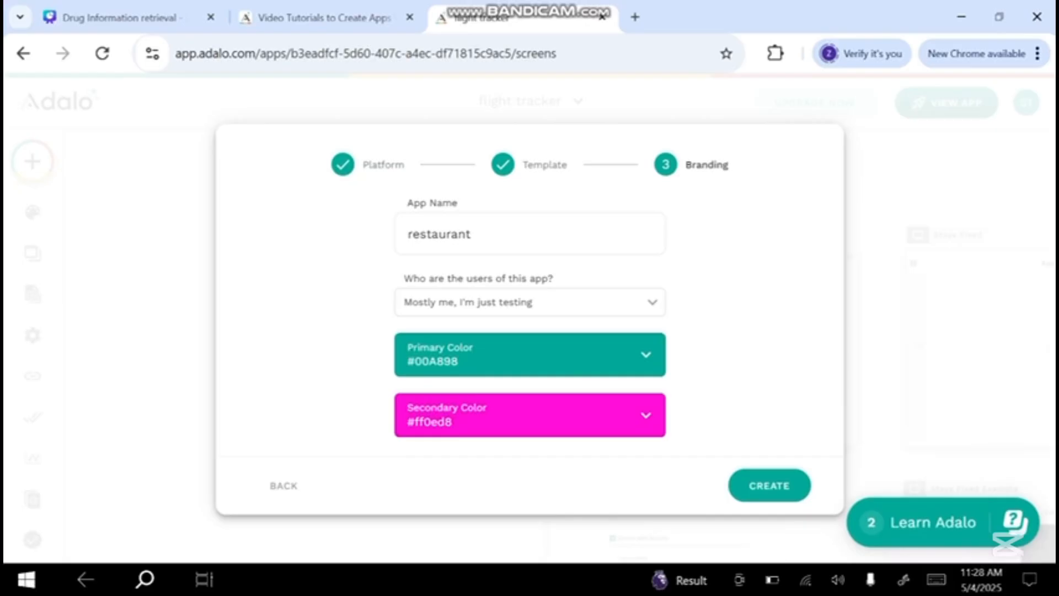
pyautogui.click(769, 486)
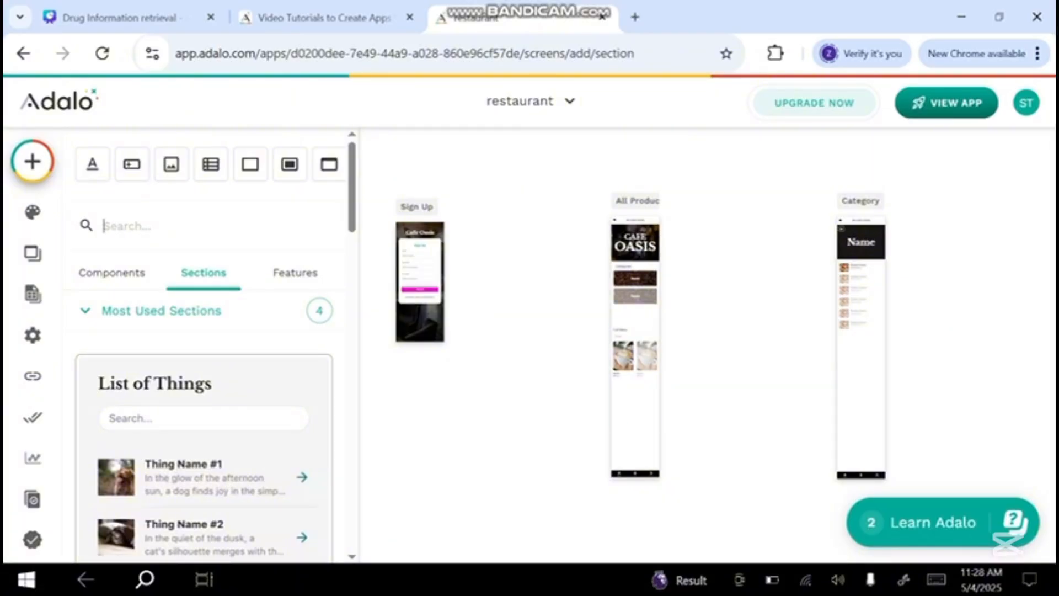
# Inspect the settings of the Categories Group on the All Products screen and of the login form.
pyautogui.click(32, 161)
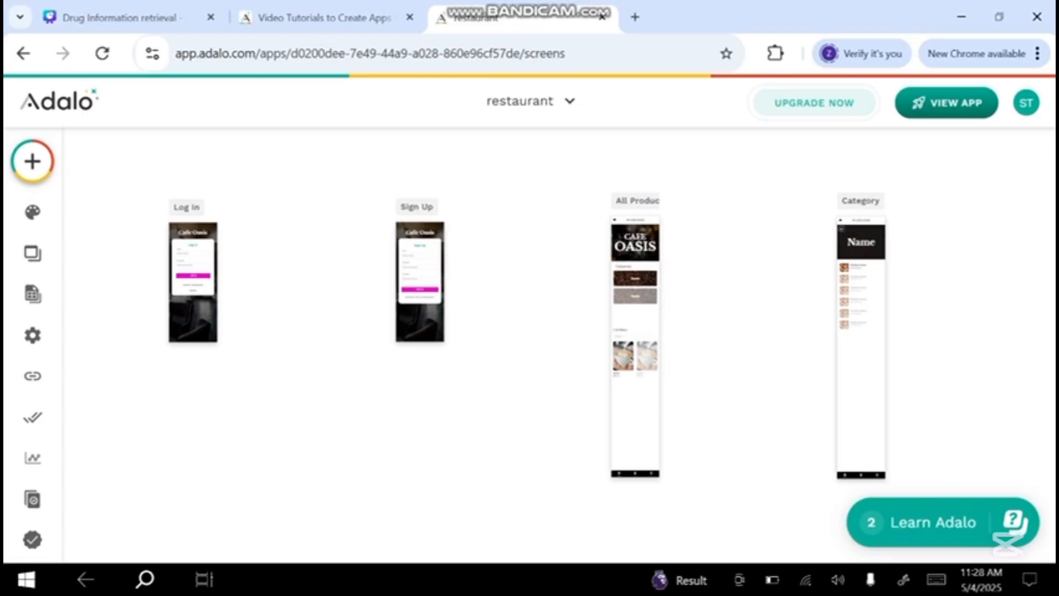
pyautogui.click(635, 294)
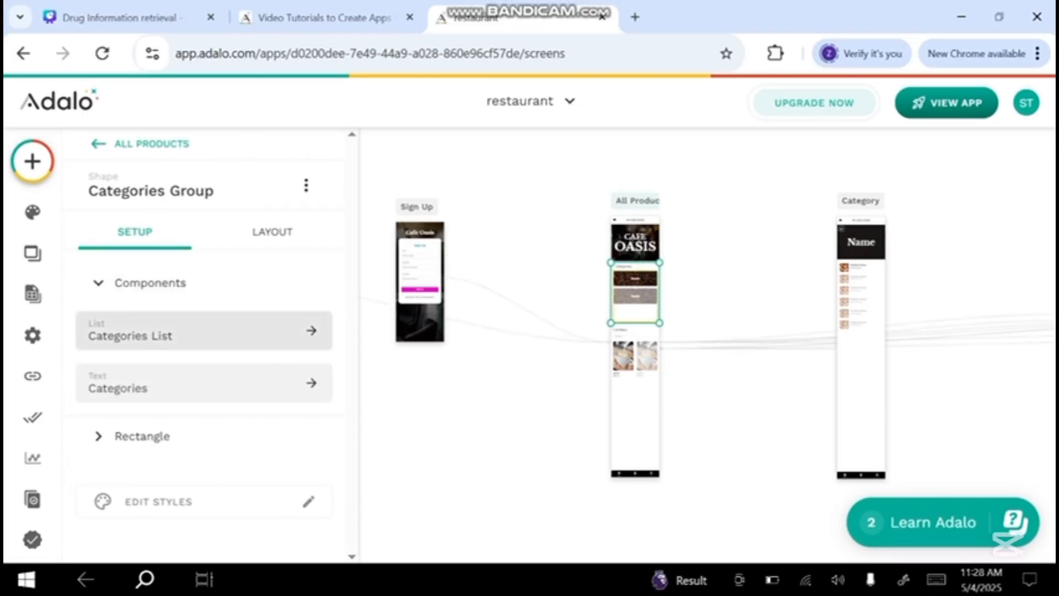
pyautogui.click(272, 232)
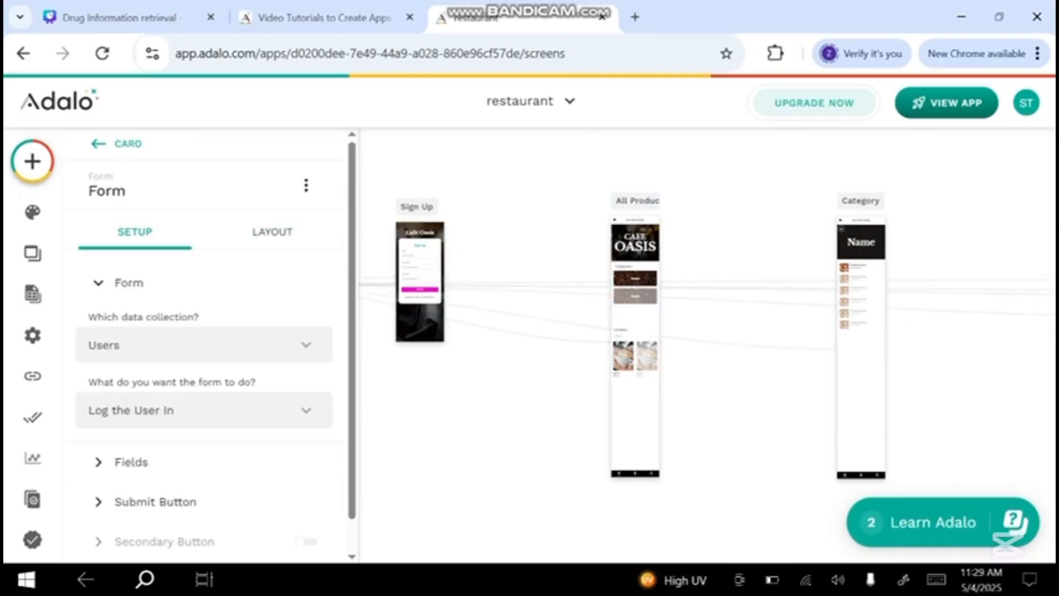
pyautogui.press('Escape')
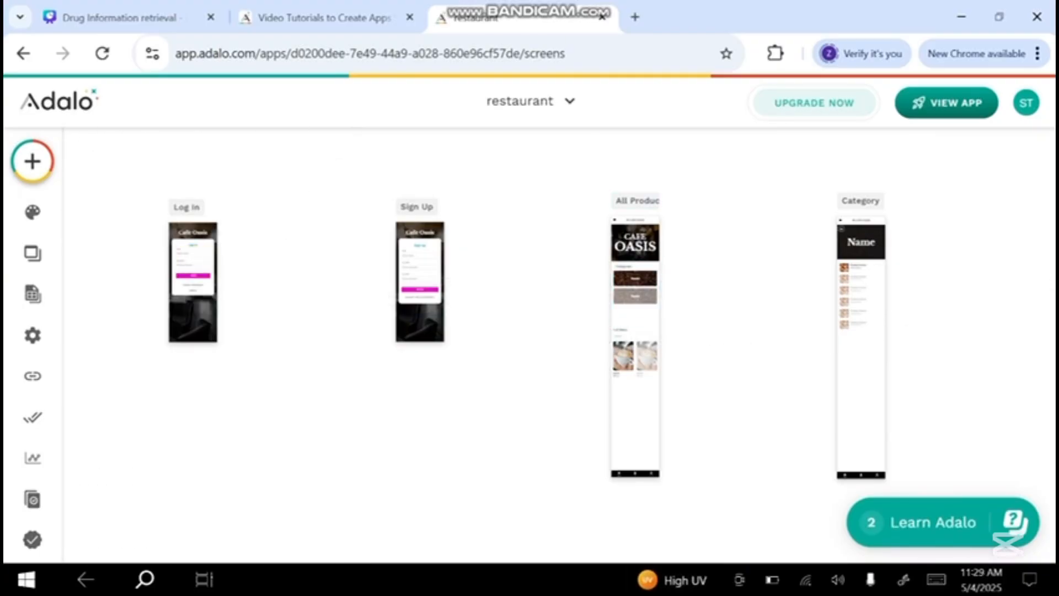
# Open the CAFE text of the Sale Banner on the All Products screen for editing.
pyautogui.click(635, 245)
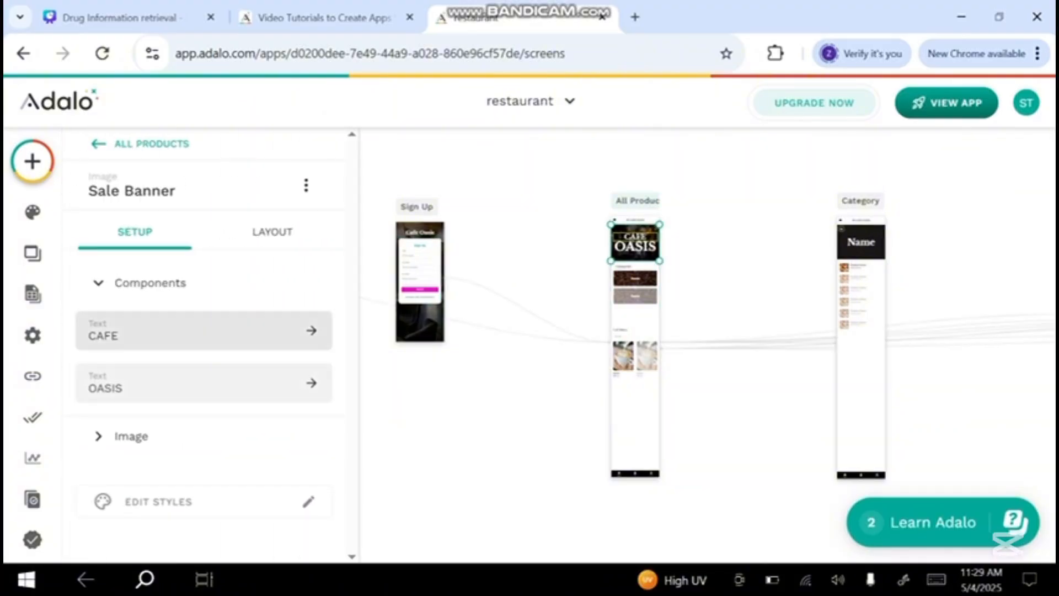
pyautogui.click(204, 330)
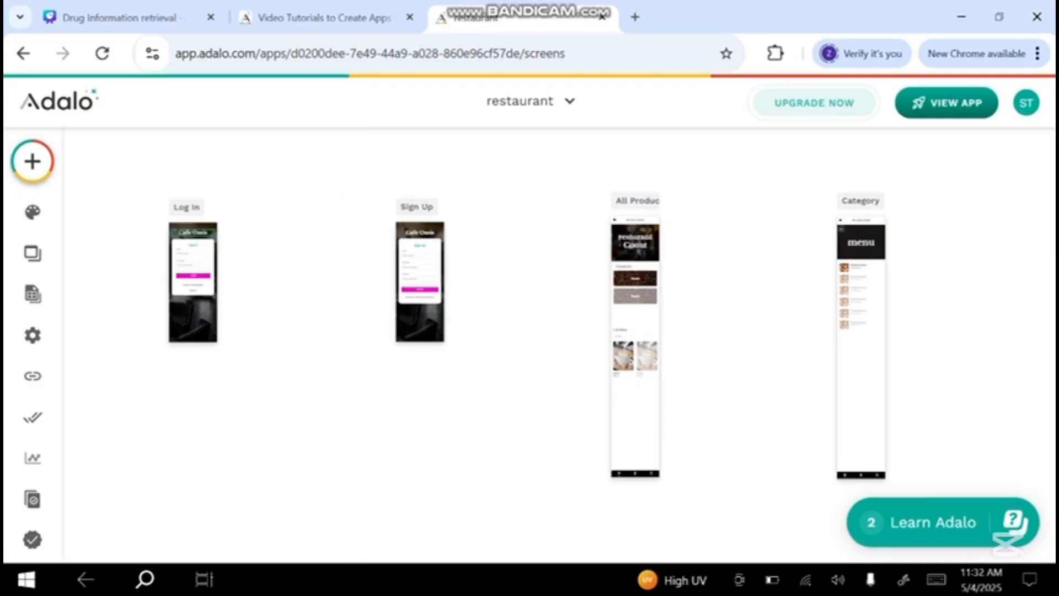
# Rename the Cafe Oasis text component on the Sign Up screen as TASTE OF JOY.
pyautogui.click(193, 232)
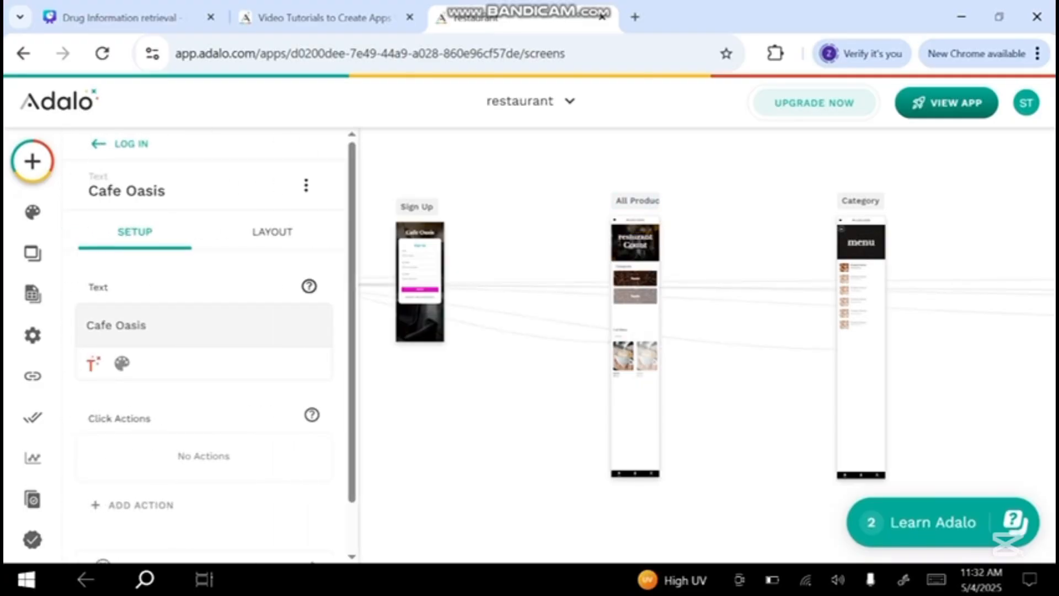
pyautogui.click(144, 189)
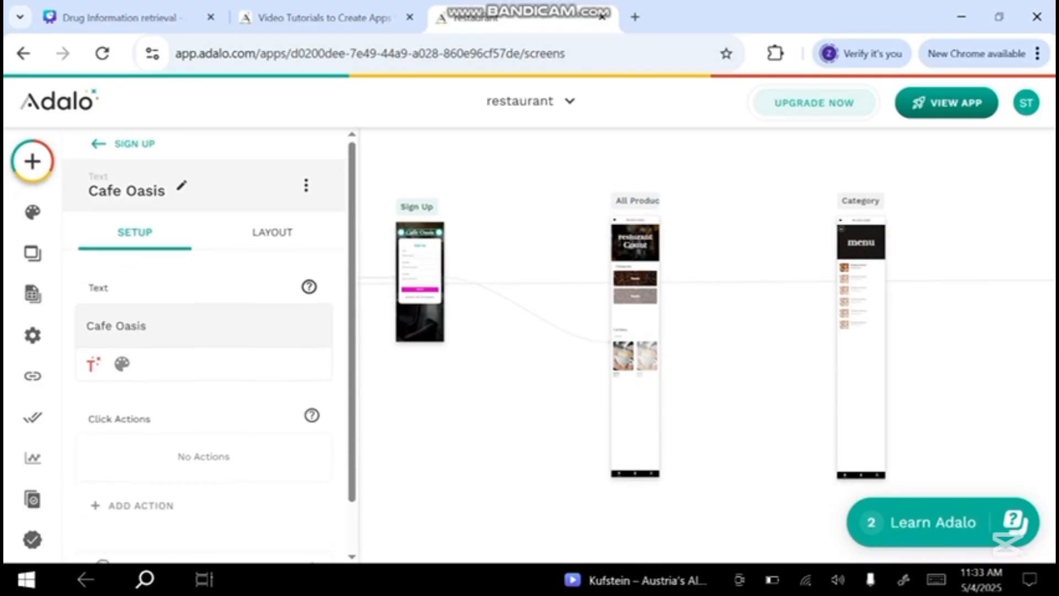
pyautogui.click(144, 188)
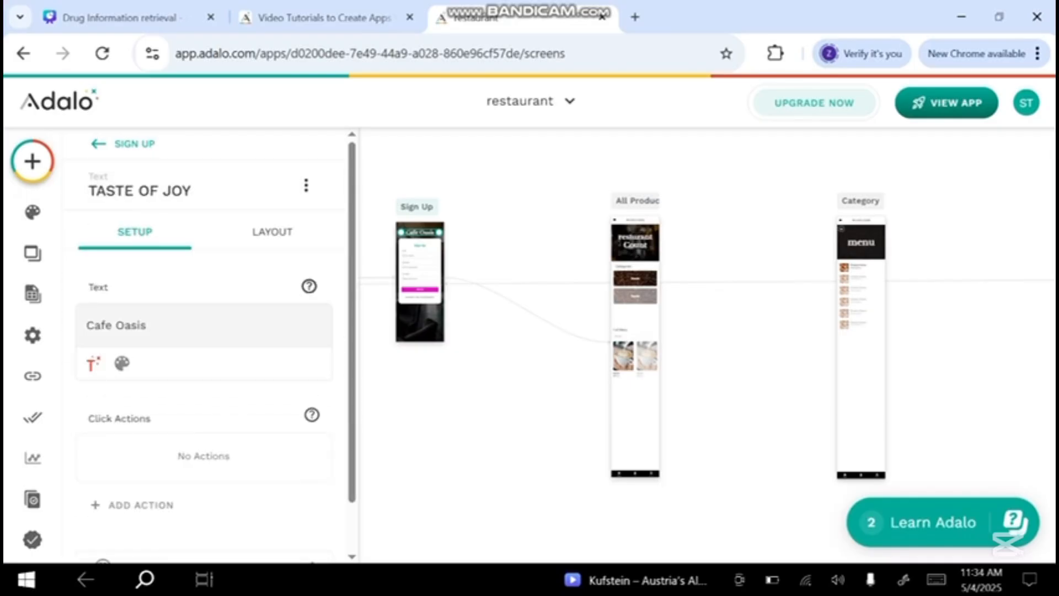
# Replace the Sign Up heading's text with TASTE OF JOY, breaking it onto two lines after TASTE.
pyautogui.click(146, 325)
pyautogui.hotkey('ctrl', 'a')
pyautogui.write('TASTE OF JOY')
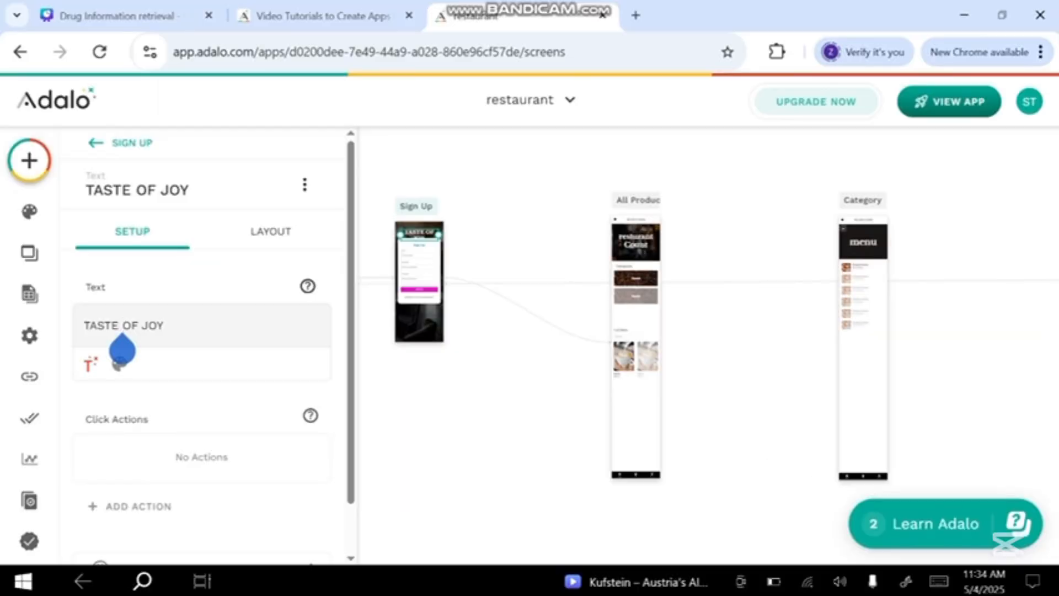
pyautogui.click(122, 337)
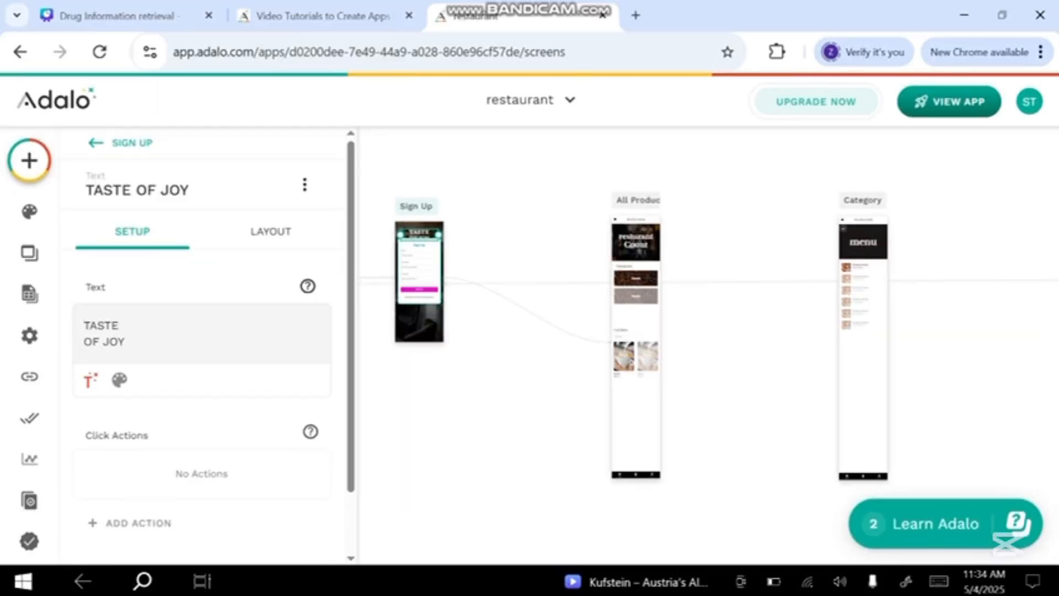
pyautogui.press('Escape')
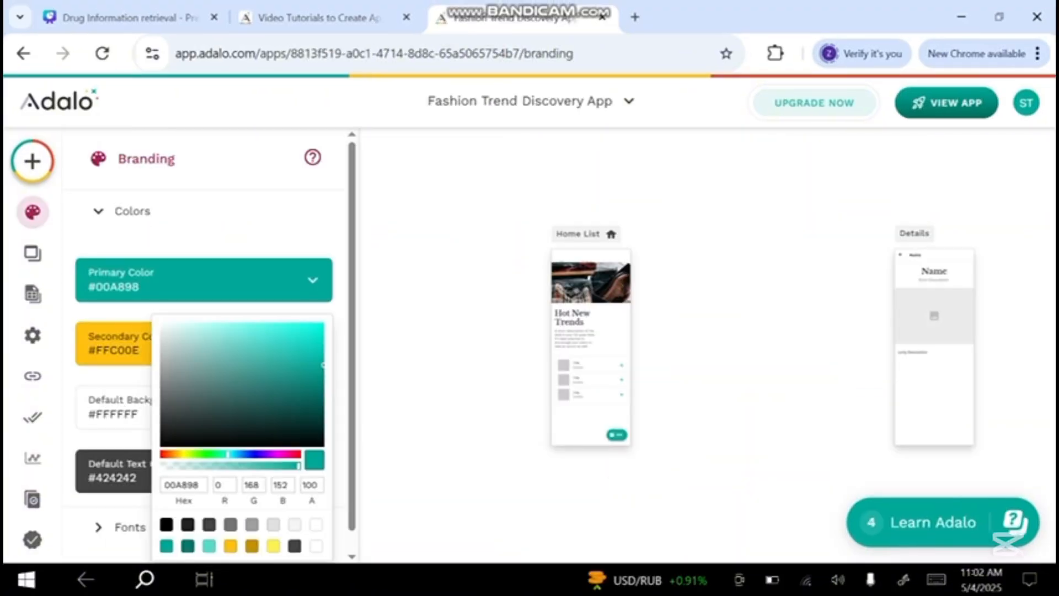
# Set the Fashion Trend Discovery App's primary branding color to #a8001b and its secondary color to black #000000.
pyautogui.click(298, 454)
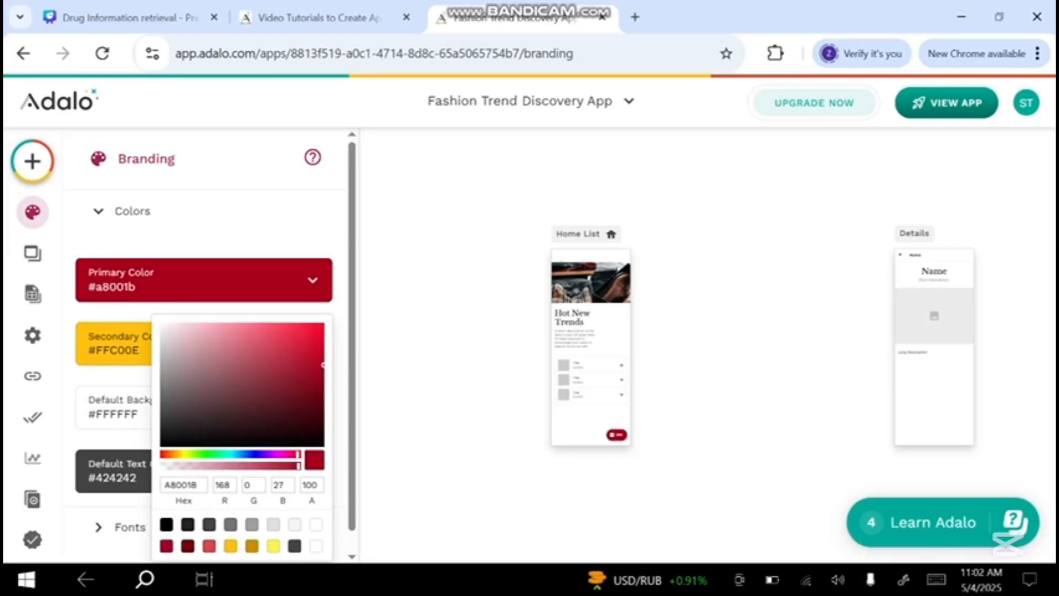
pyautogui.press('Escape')
pyautogui.click(312, 343)
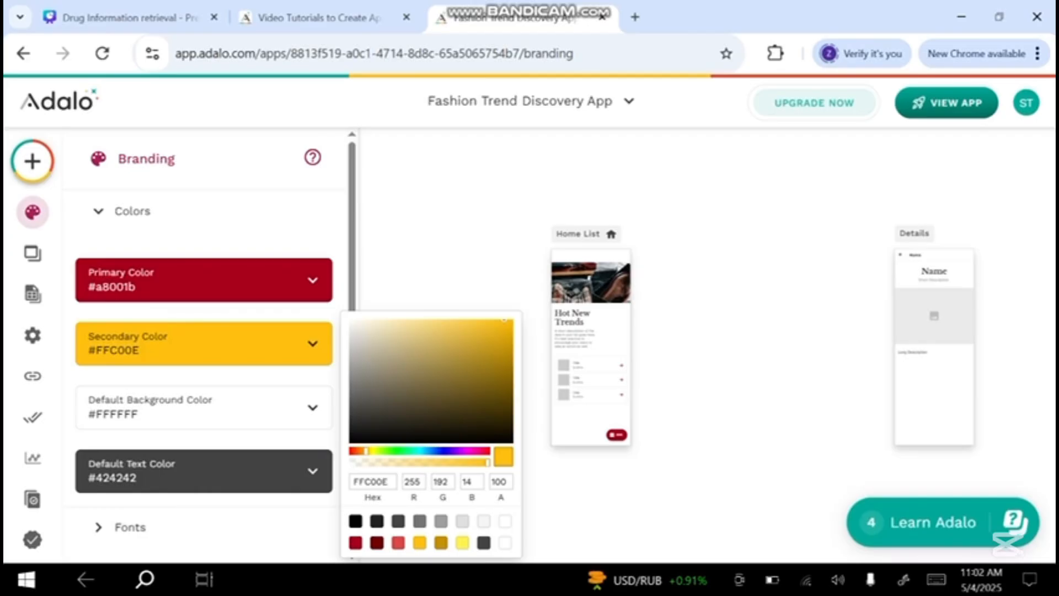
pyautogui.click(356, 522)
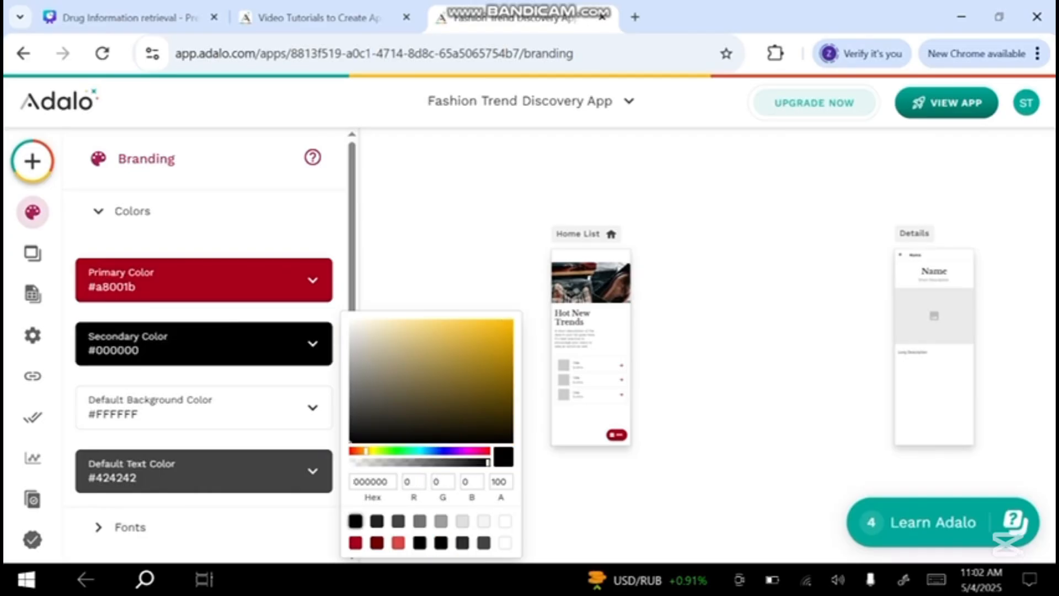
pyautogui.press('Escape')
pyautogui.click(313, 471)
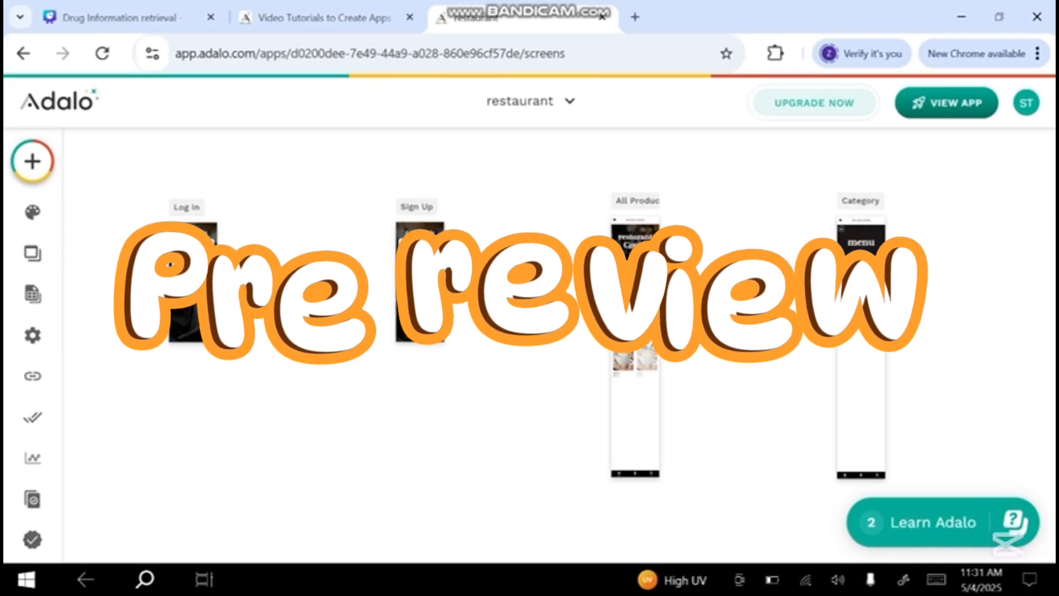
# Open the staging preview of the restaurant app and look through the items listed under Our Menu.
pyautogui.click(947, 103)
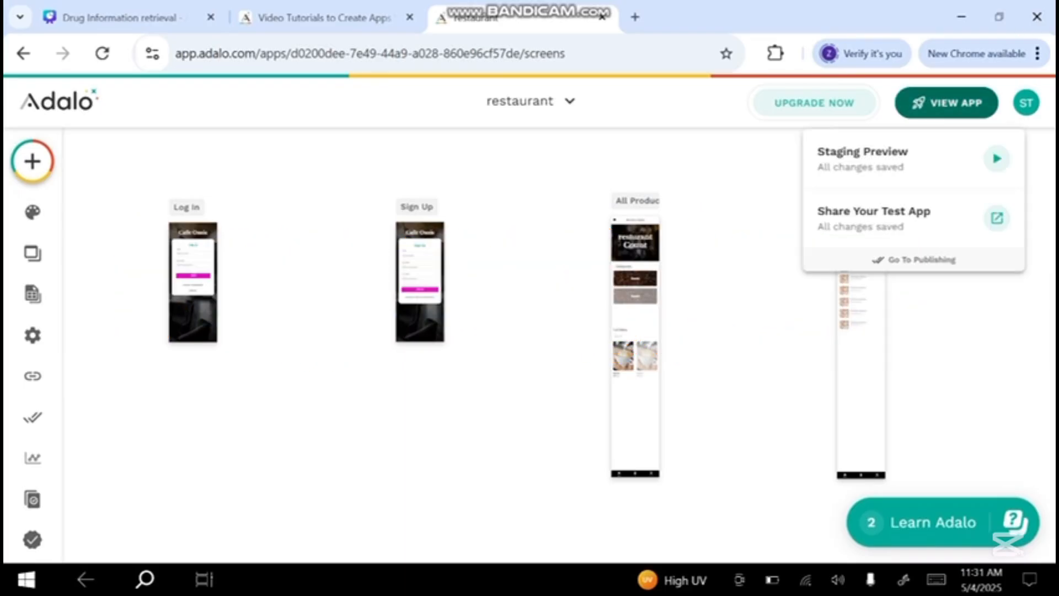
pyautogui.click(997, 158)
pyautogui.scroll(-6, 530, 364)
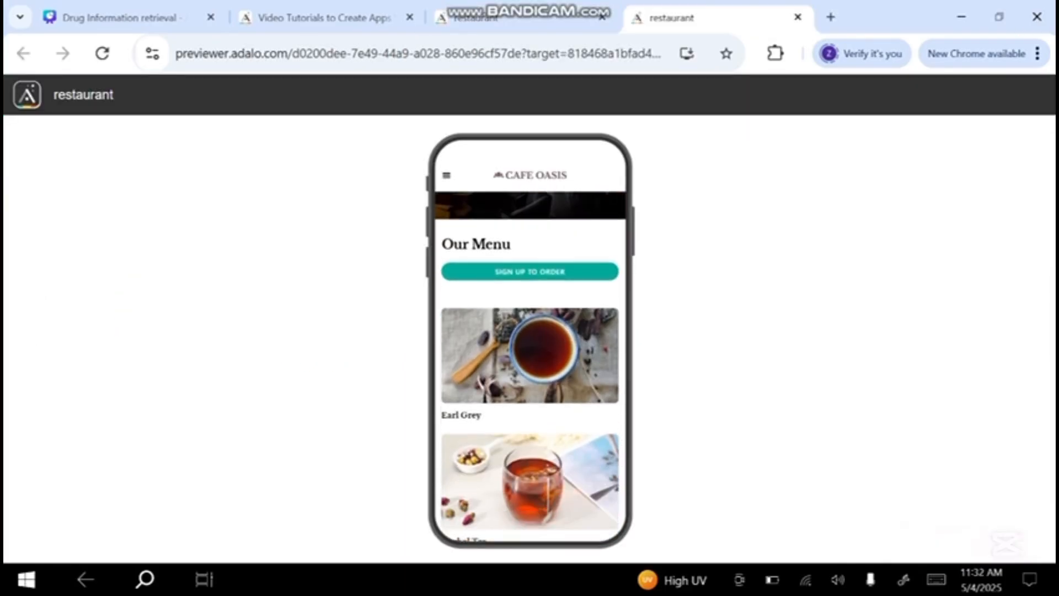
pyautogui.scroll(-6, 530, 349)
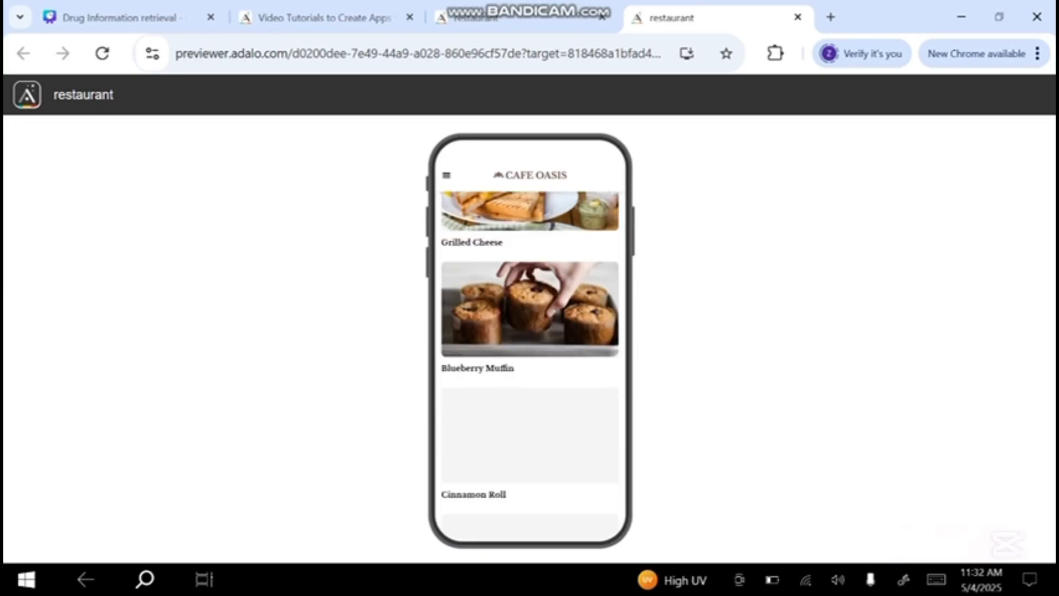
pyautogui.scroll(-2, 530, 353)
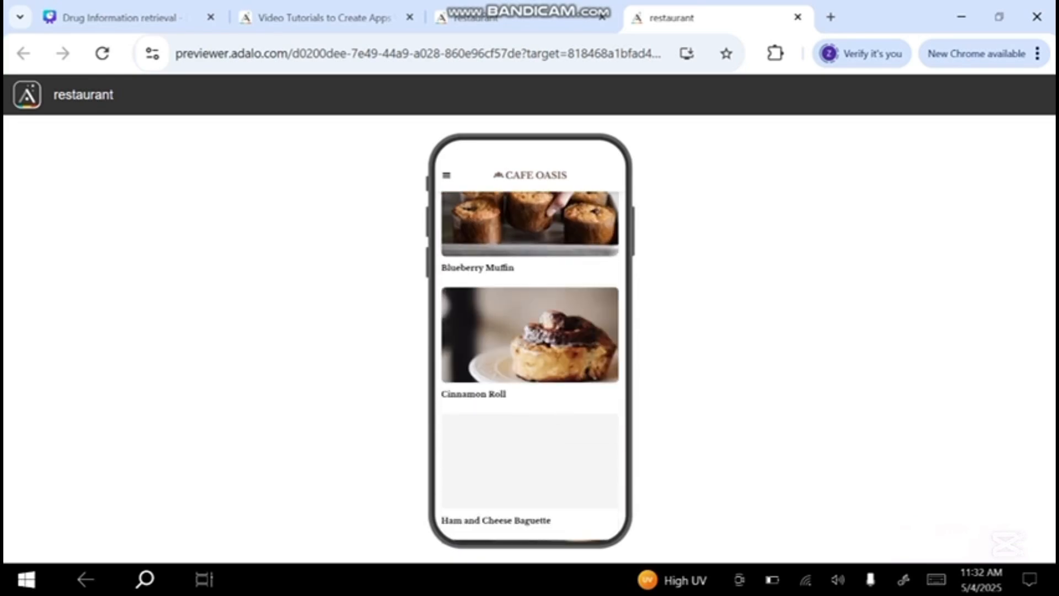
pyautogui.scroll(-2, 530, 353)
pyautogui.scroll(-10, 530, 353)
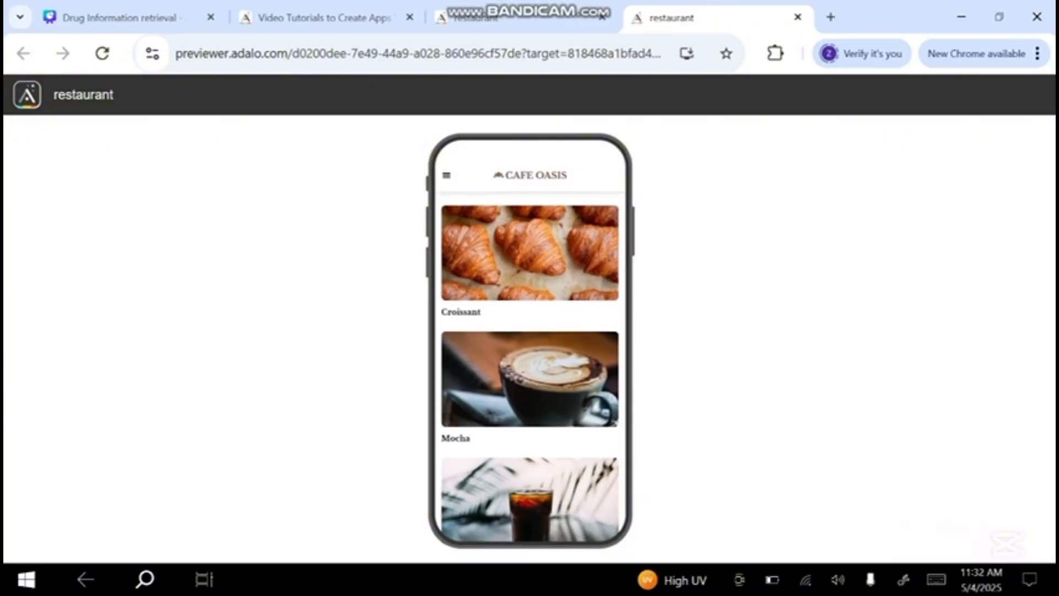
pyautogui.scroll(15, 530, 353)
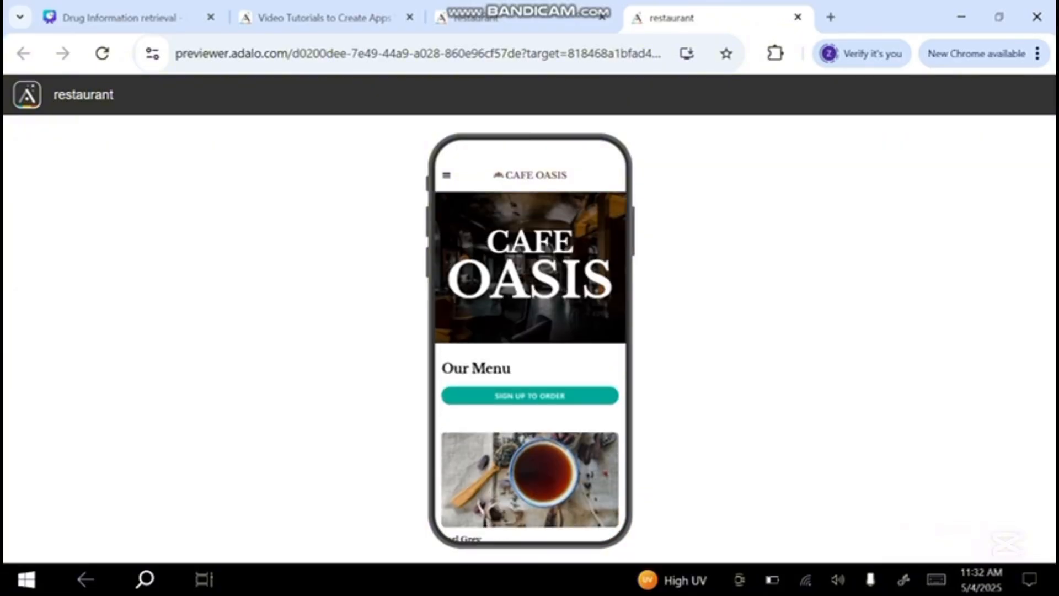